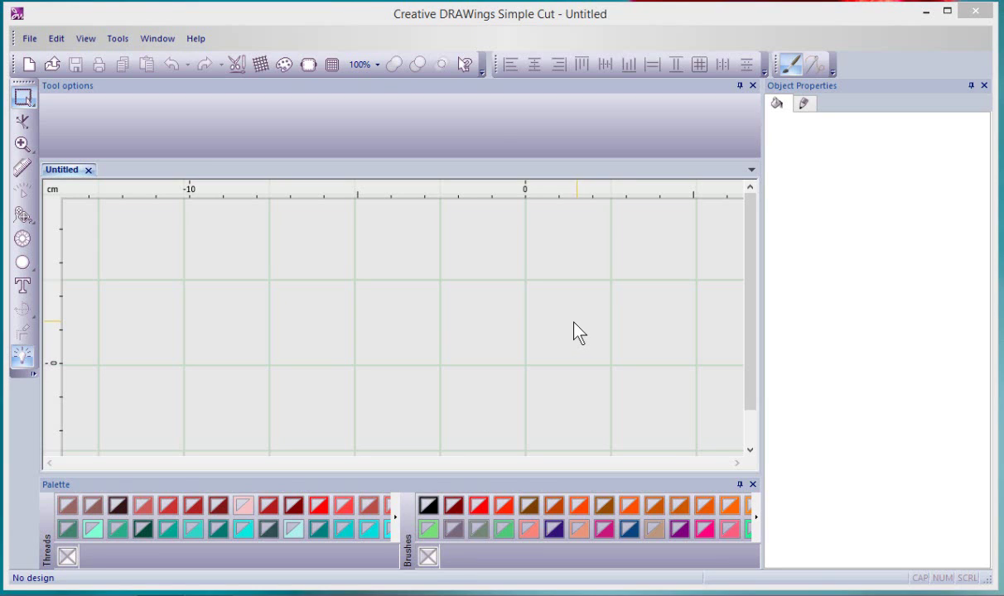
- Open the Options dialog from the Tools menu and move it to the left
click(448, 22)
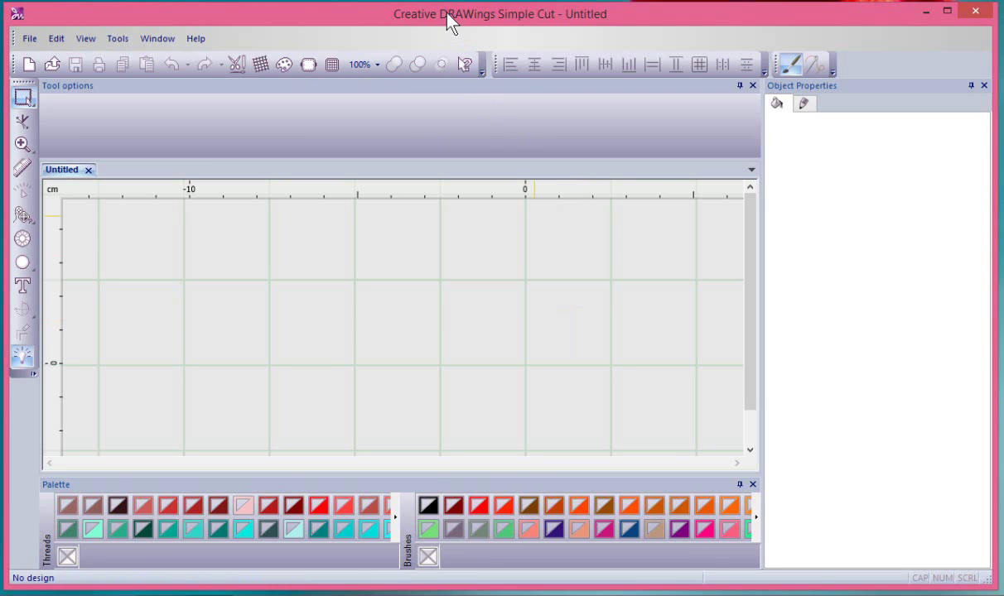
click(117, 38)
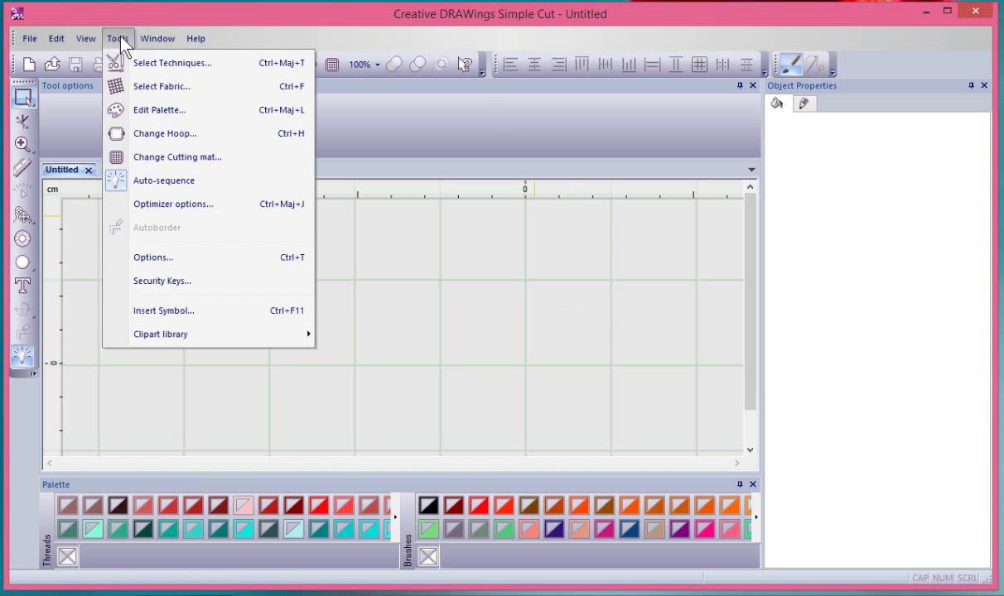
click(168, 260)
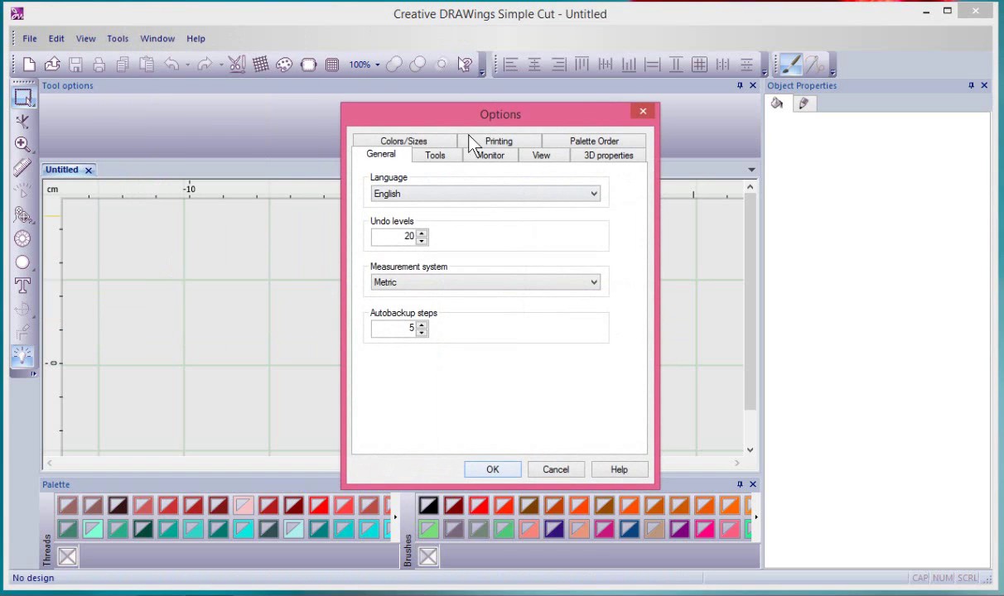
drag(489, 115, 352, 106)
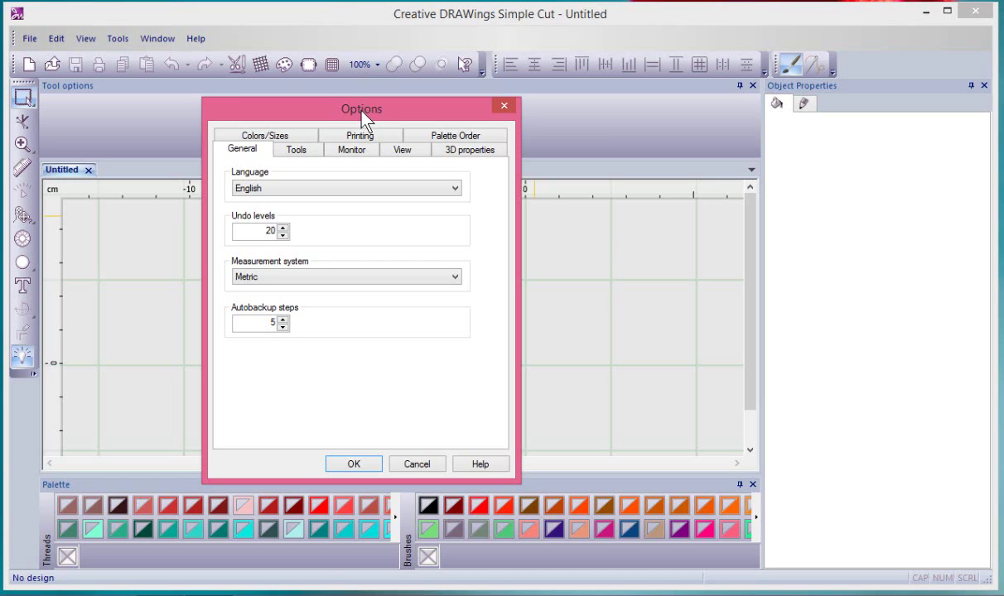
- Review the General settings, keeping English, Metric and 5 autobackup steps
click(359, 190)
click(358, 190)
click(383, 285)
click(382, 285)
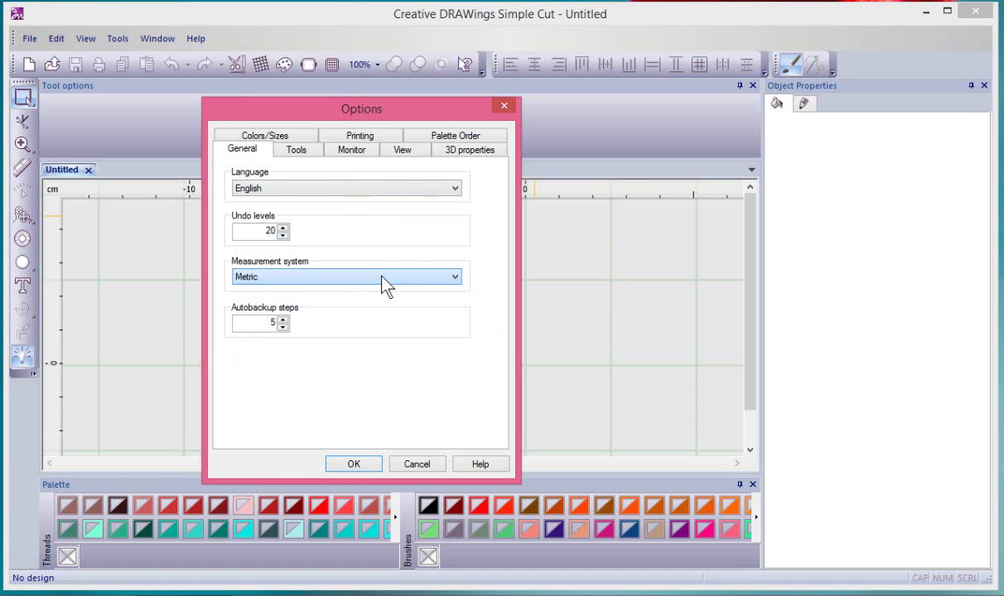
click(283, 319)
click(282, 327)
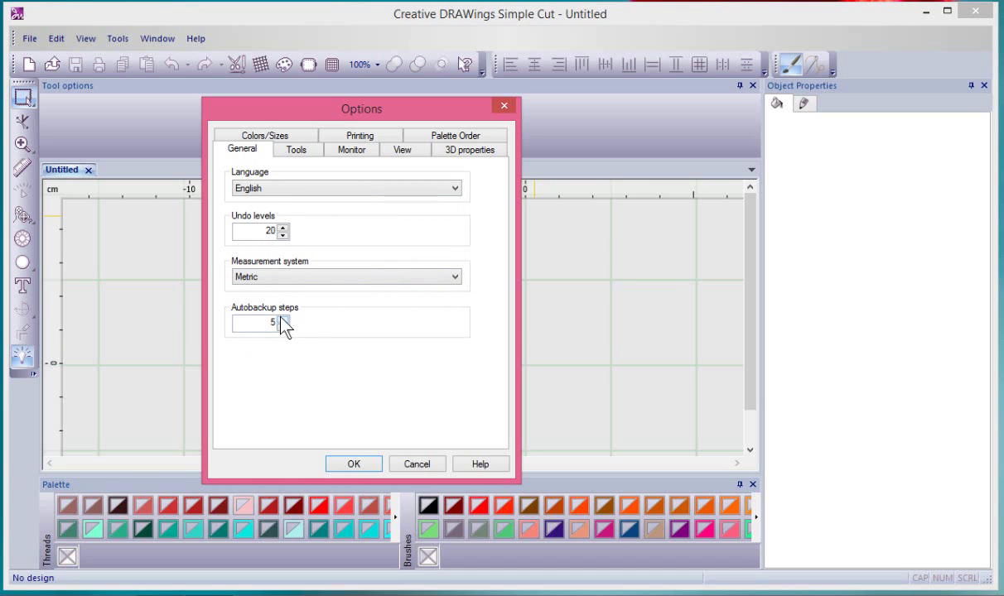
- Keep Sequence Manager item focus On Hover on the Tools page, then view Monitor settings
click(297, 151)
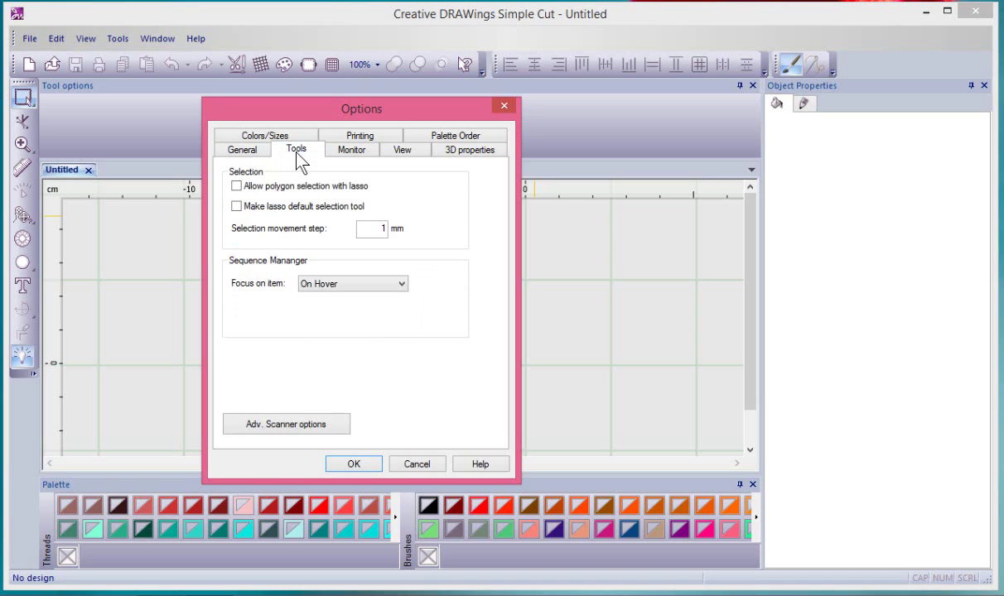
click(382, 284)
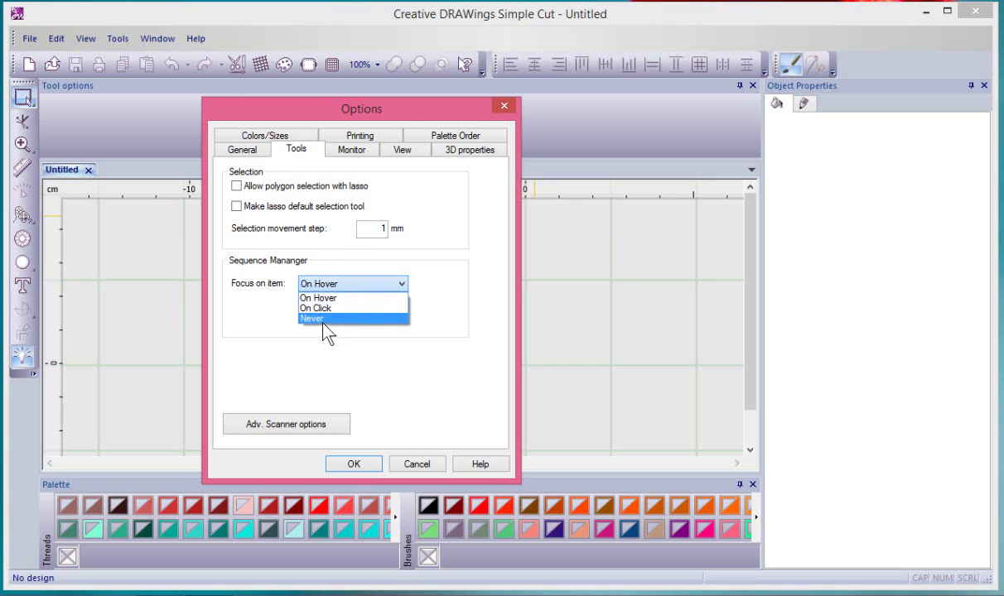
click(328, 297)
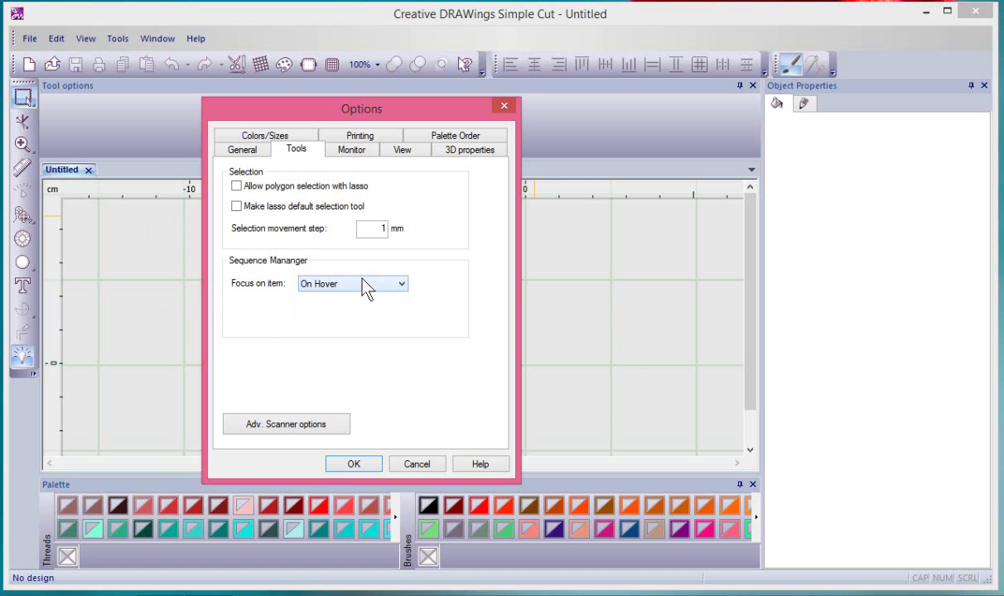
click(359, 154)
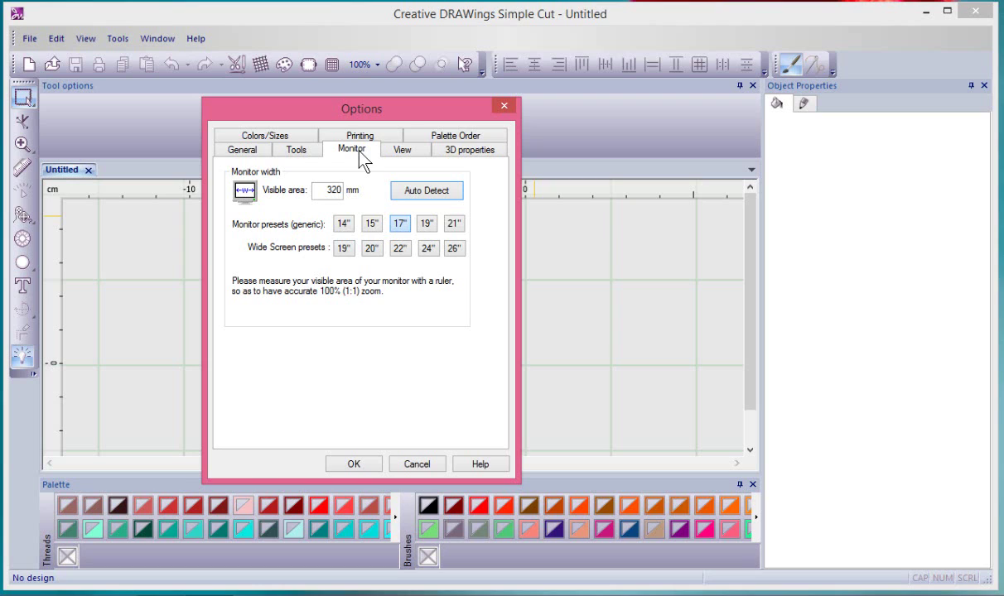
click(401, 224)
- Check the View settings, leaving Large stitch icons, Show text labels and Small other icons
click(400, 153)
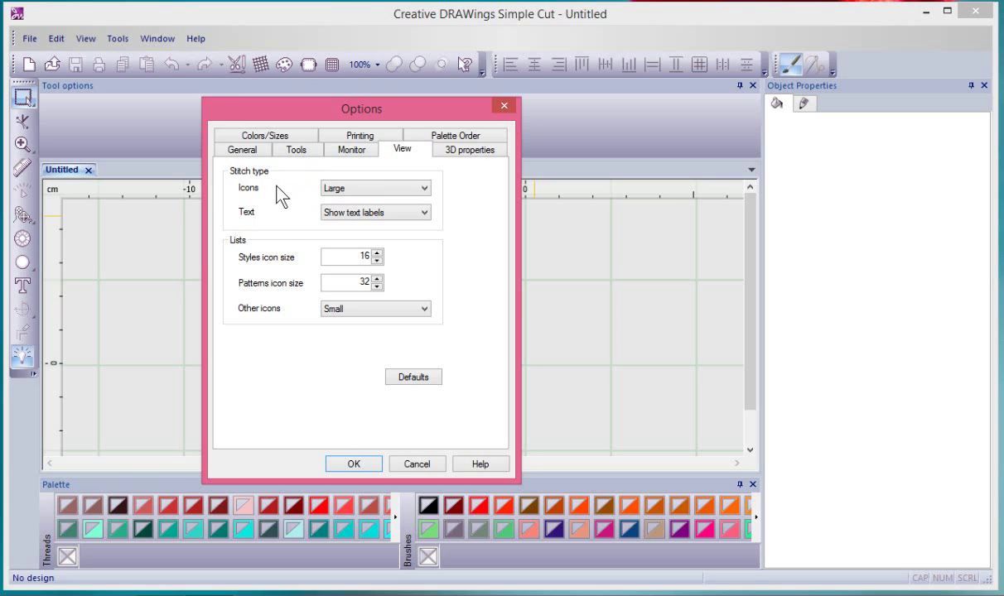
click(346, 189)
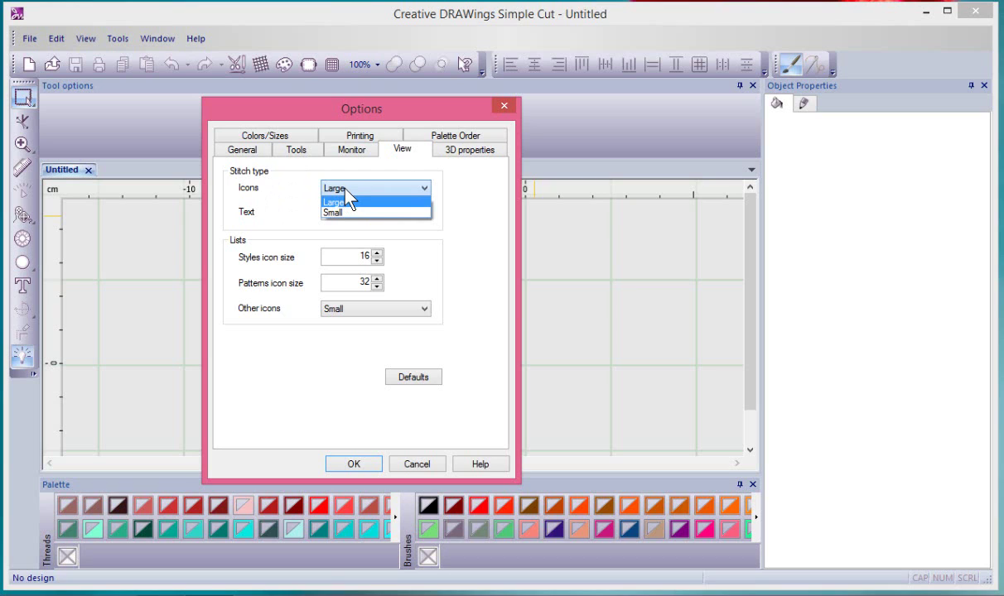
click(338, 202)
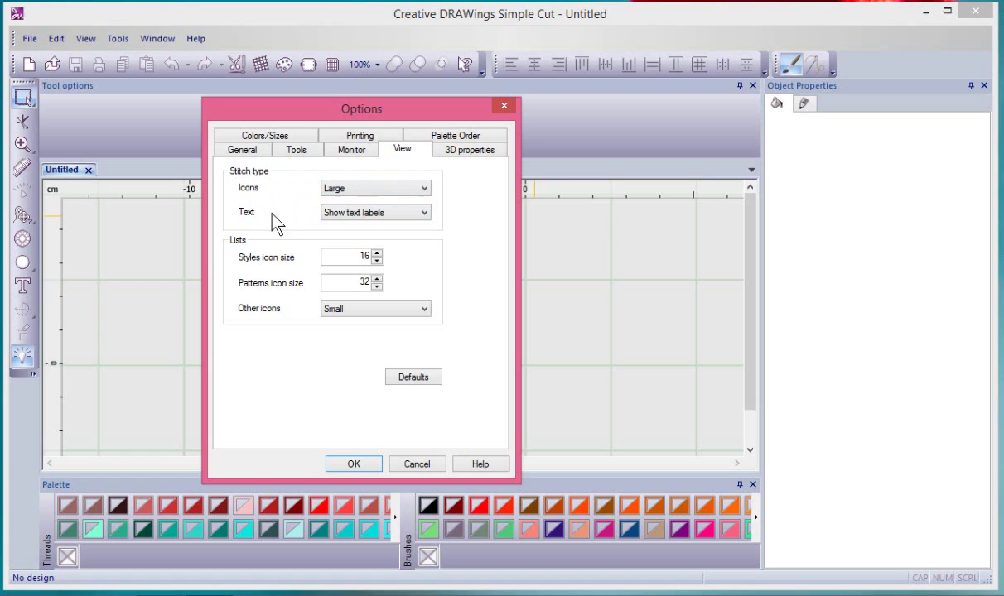
click(368, 214)
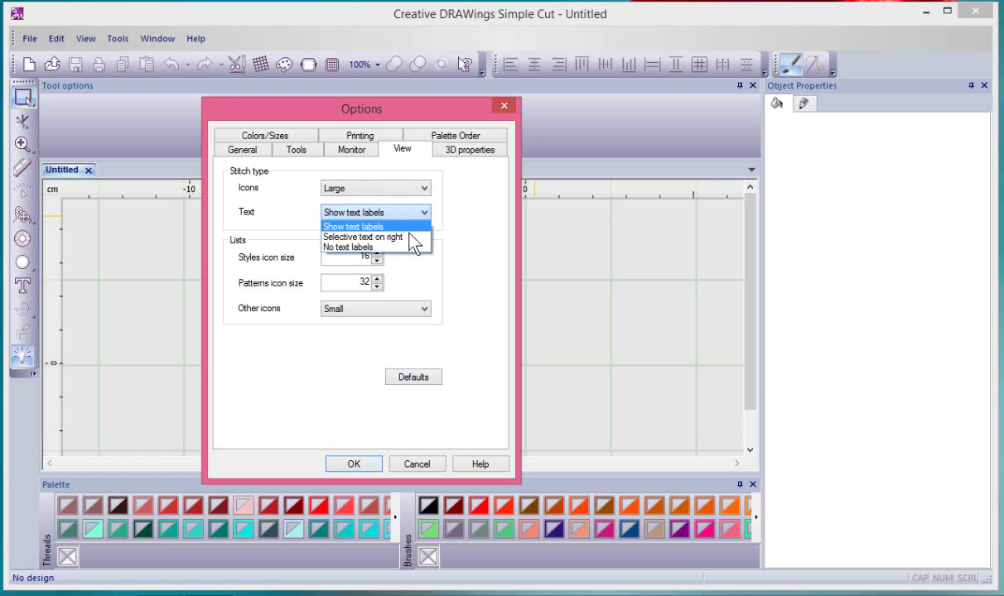
click(480, 234)
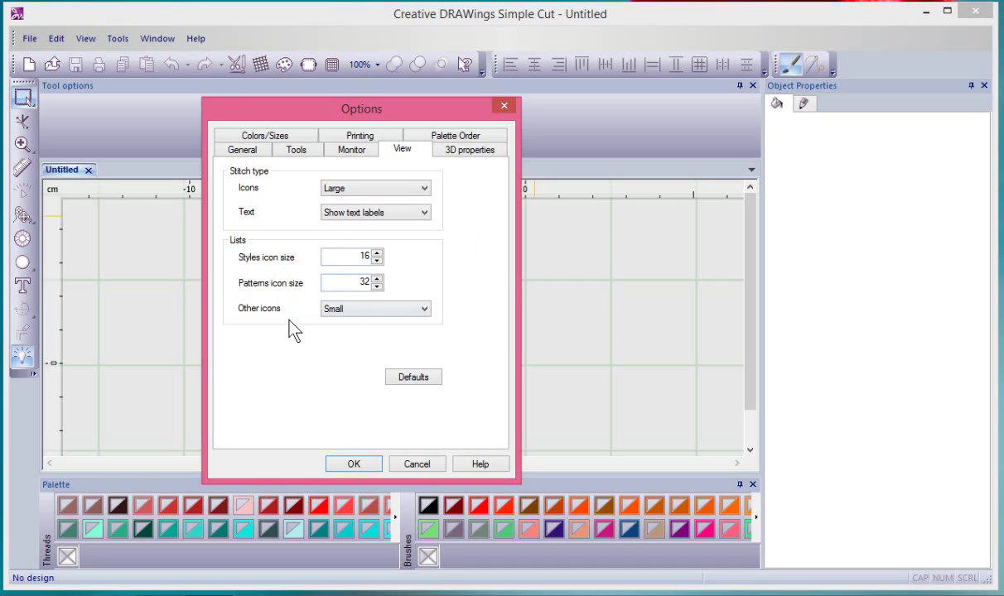
click(369, 312)
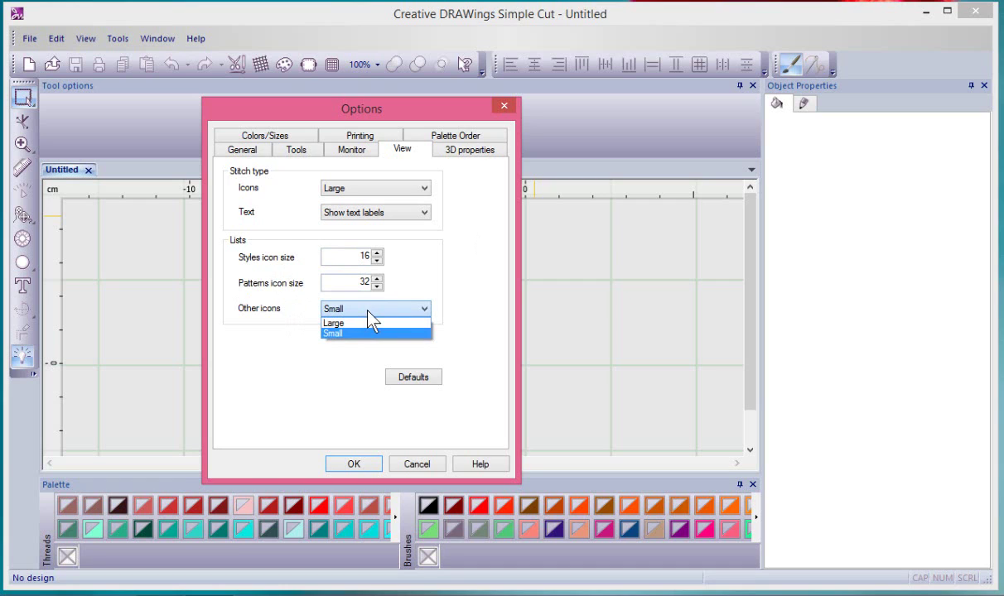
click(471, 309)
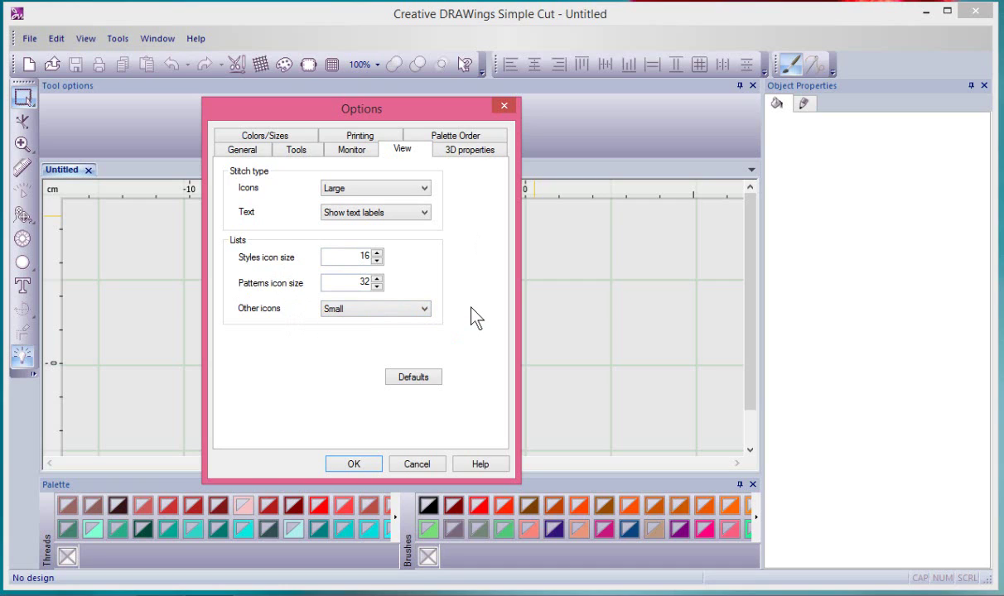
- Show the 3D properties page with the Direct 3D driver and multisample 2
click(469, 160)
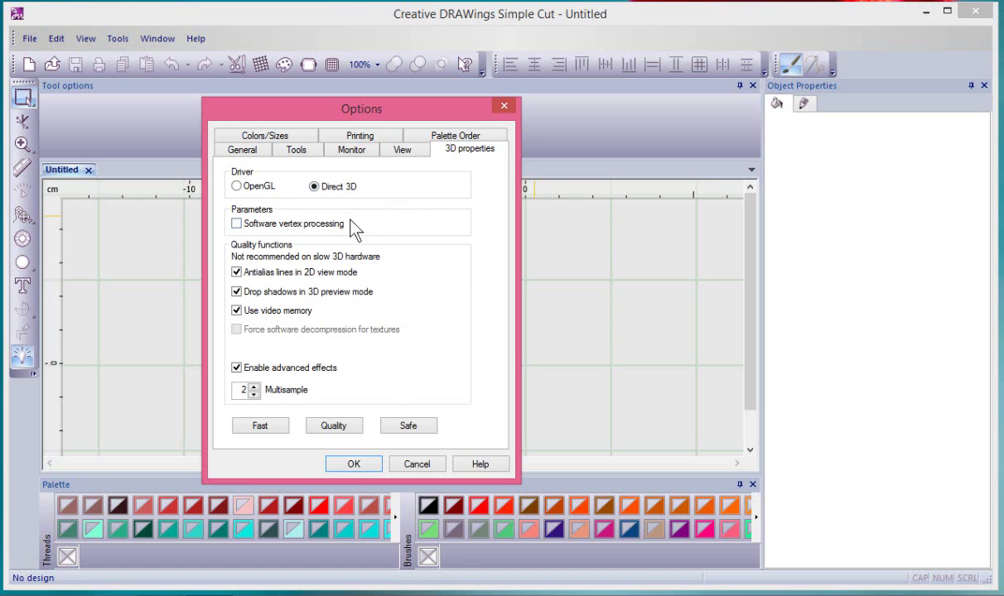
- Inspect Colors/Sizes colours for Grid, guidelines, selection rectangle, focused and selected shapes, Directions and Divide
click(294, 138)
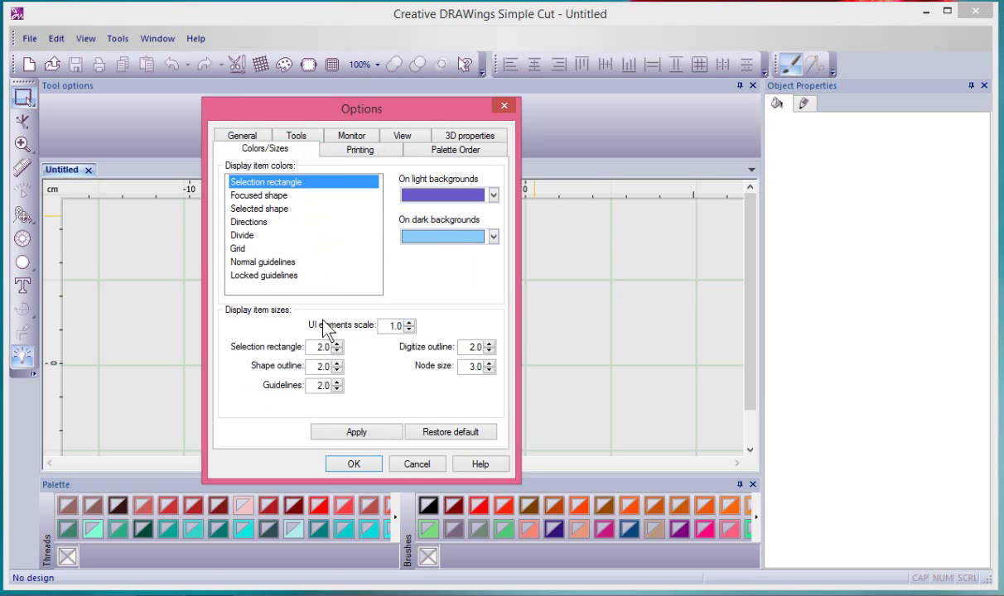
click(237, 249)
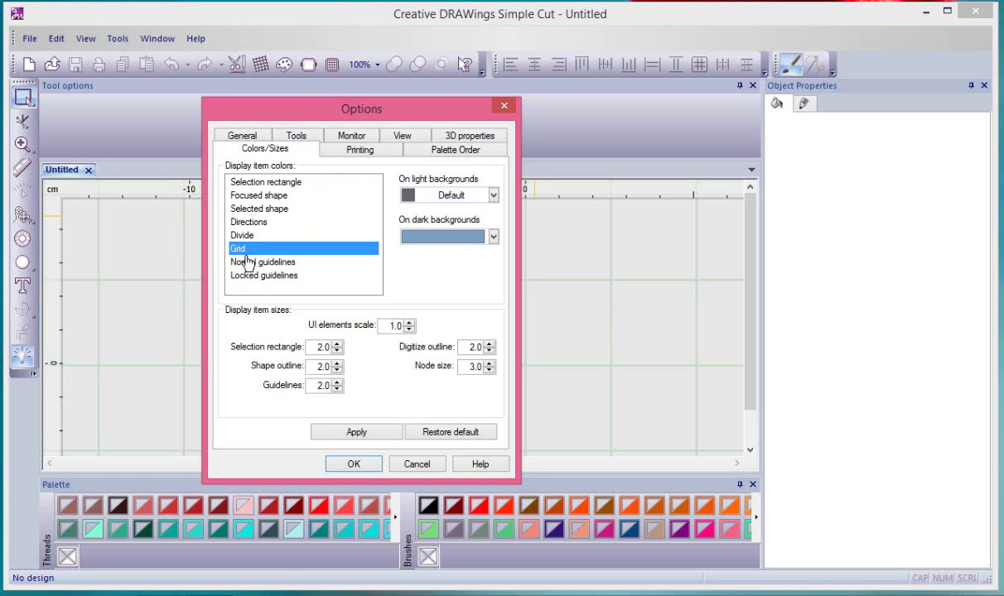
click(255, 265)
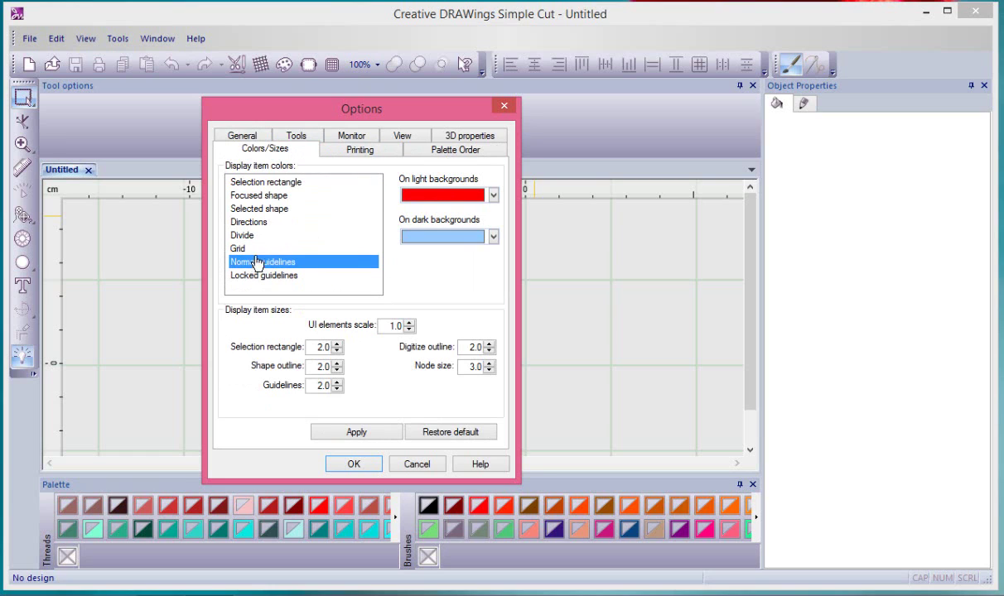
click(278, 184)
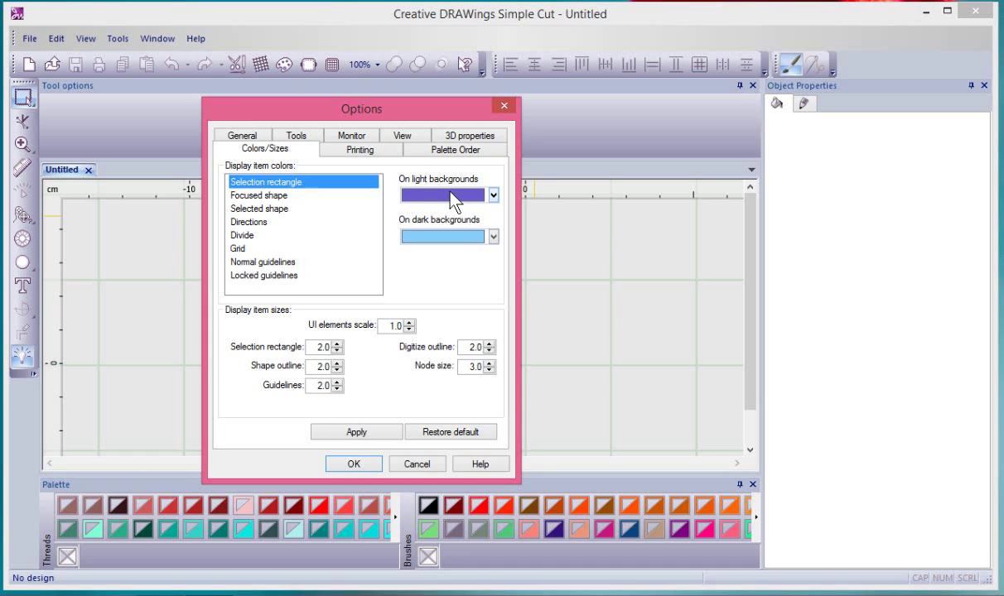
click(246, 197)
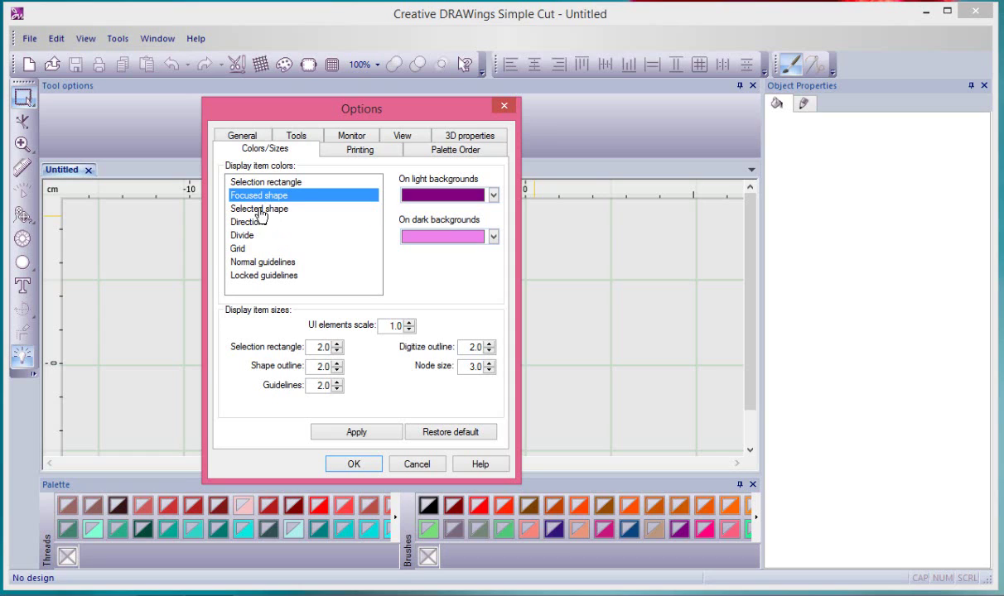
click(259, 210)
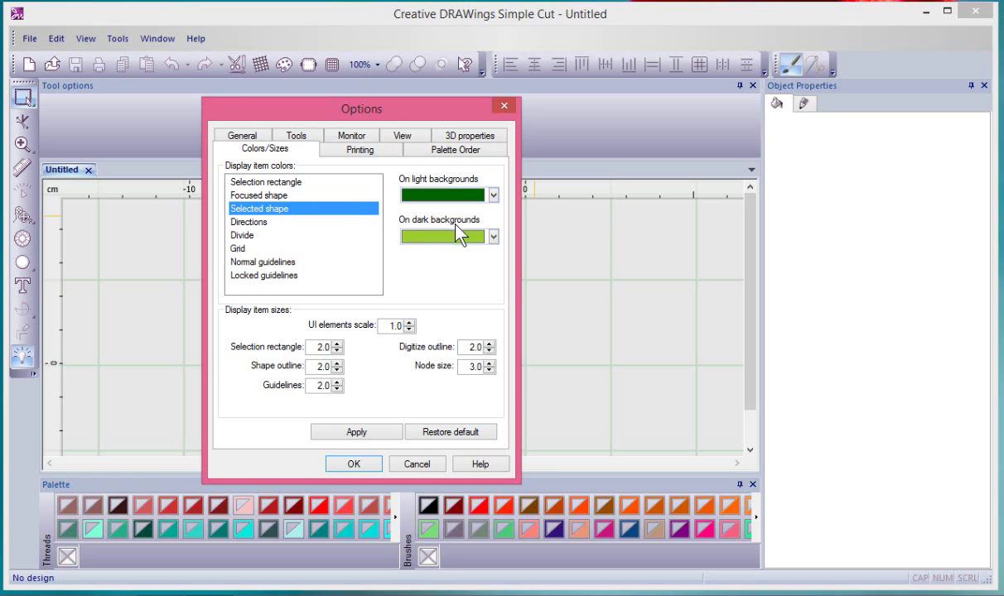
click(246, 222)
click(244, 236)
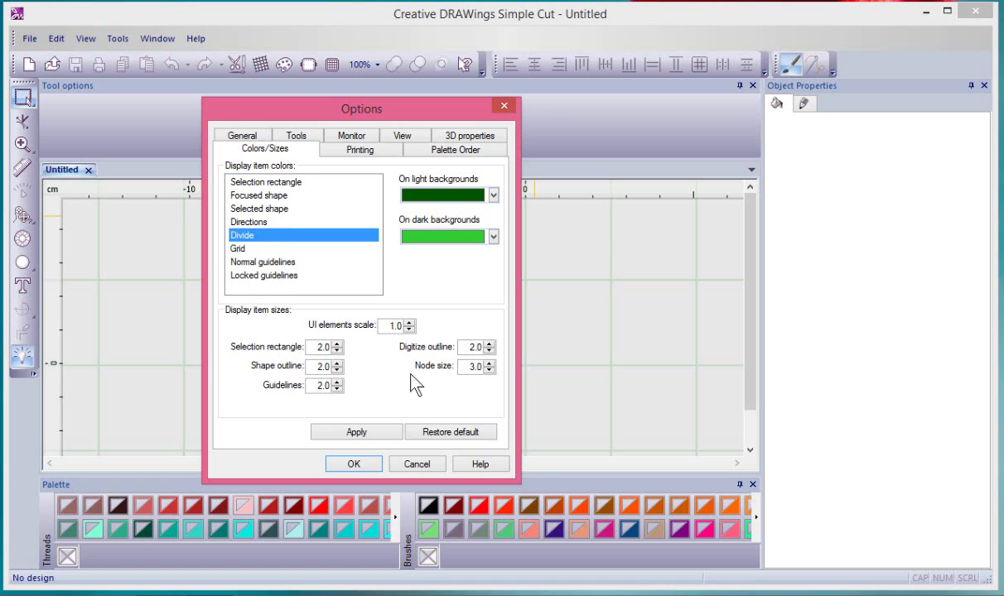
- Show the Printing page with Arial font, 14 pt text and 160 DPI design bitmap
click(362, 150)
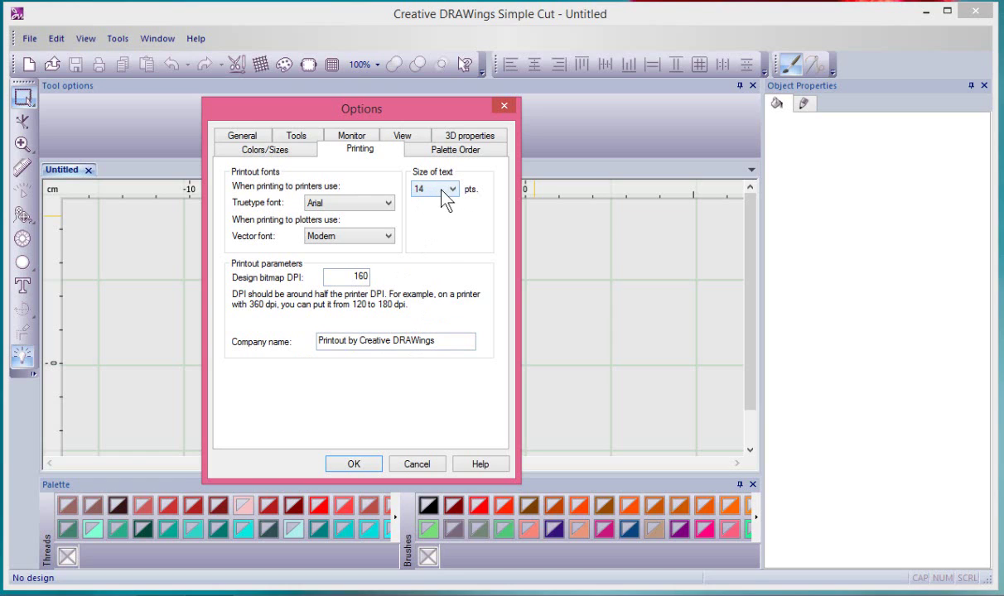
- Uncheck Visible for the ACKERMANN ISACORD palette in Palette Order
click(462, 152)
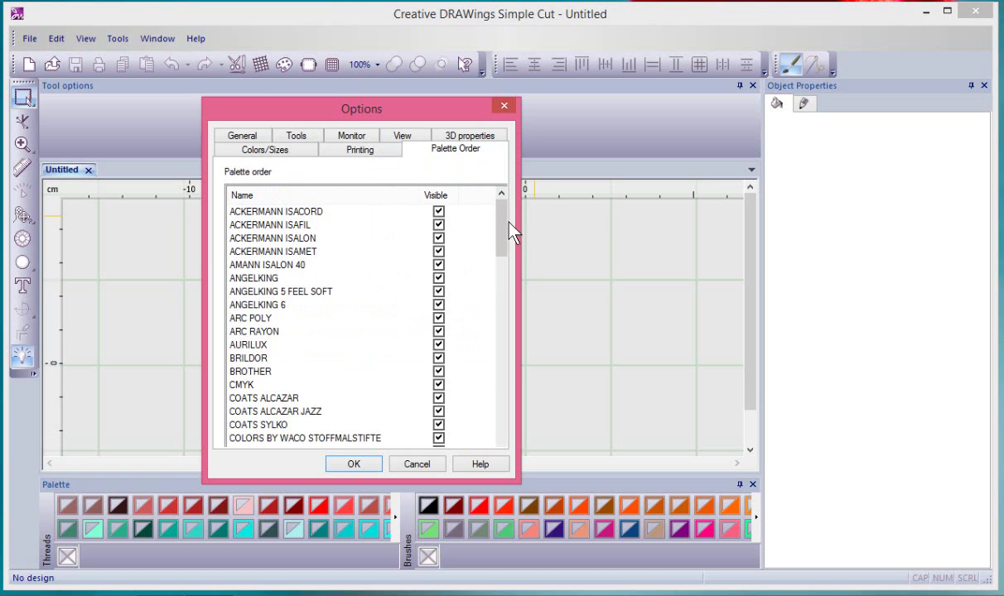
drag(504, 218, 496, 430)
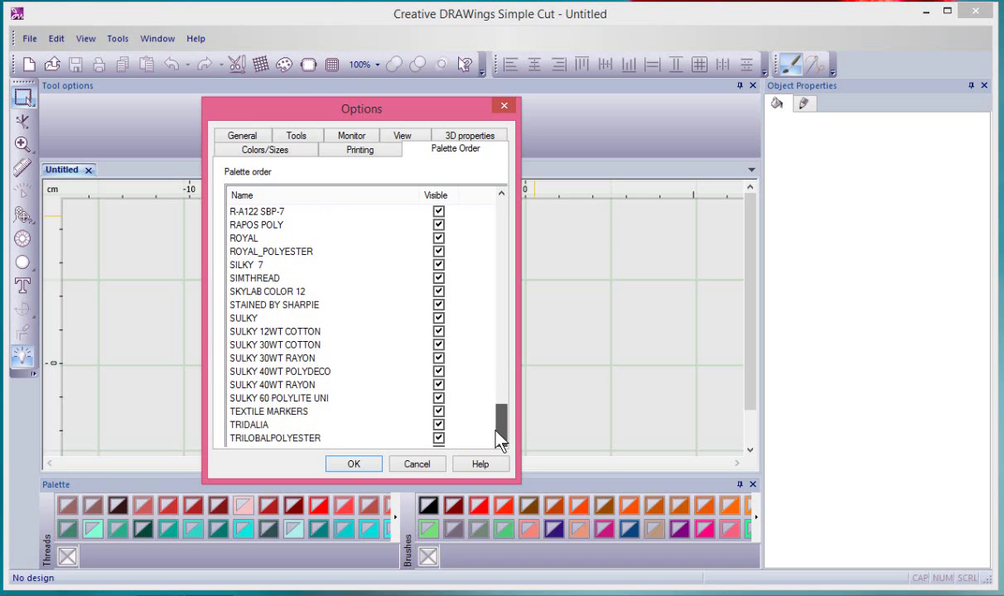
drag(495, 431, 503, 198)
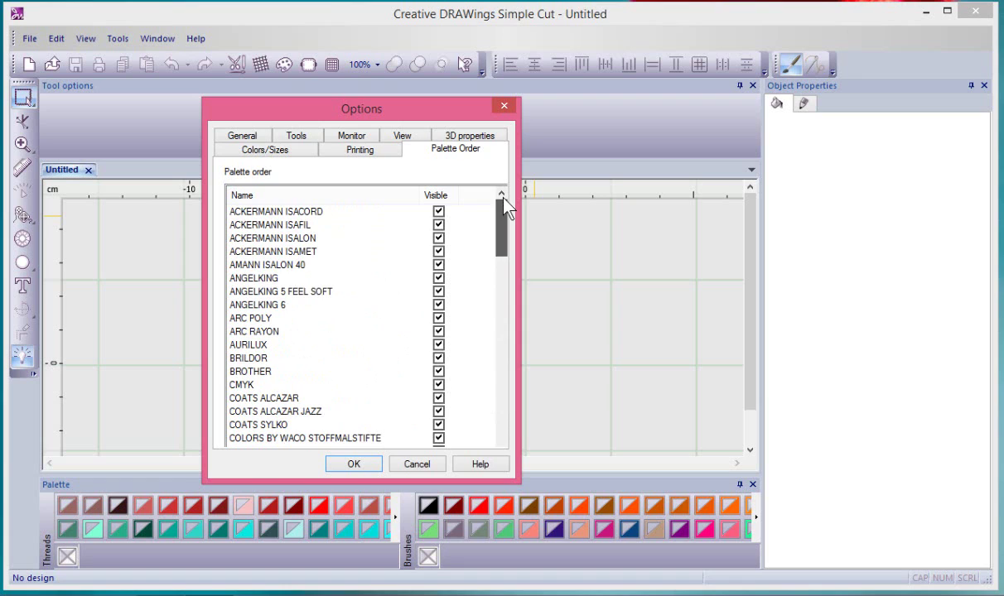
click(441, 214)
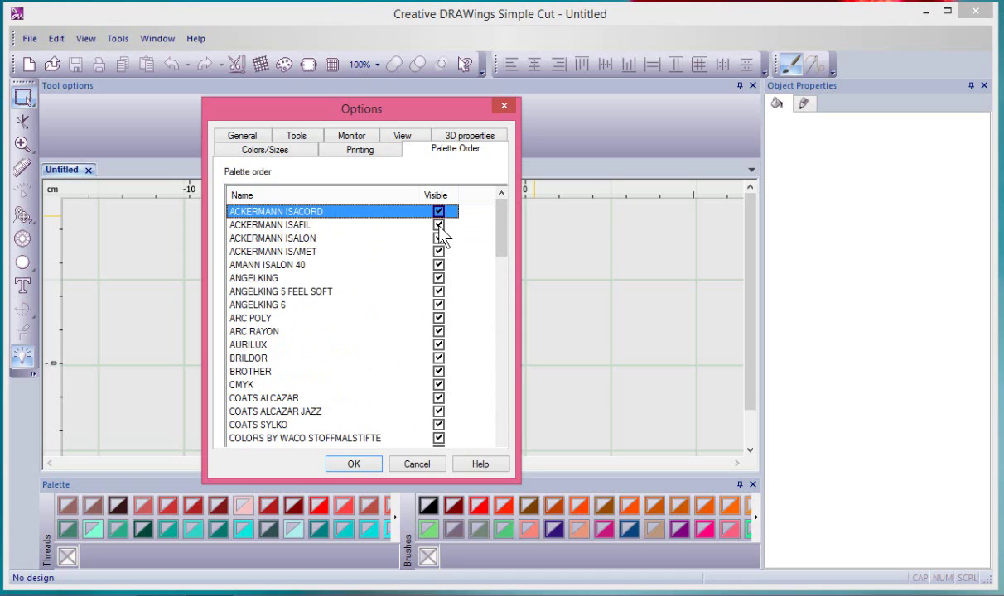
click(437, 225)
click(439, 214)
click(439, 214)
drag(413, 114, 424, 111)
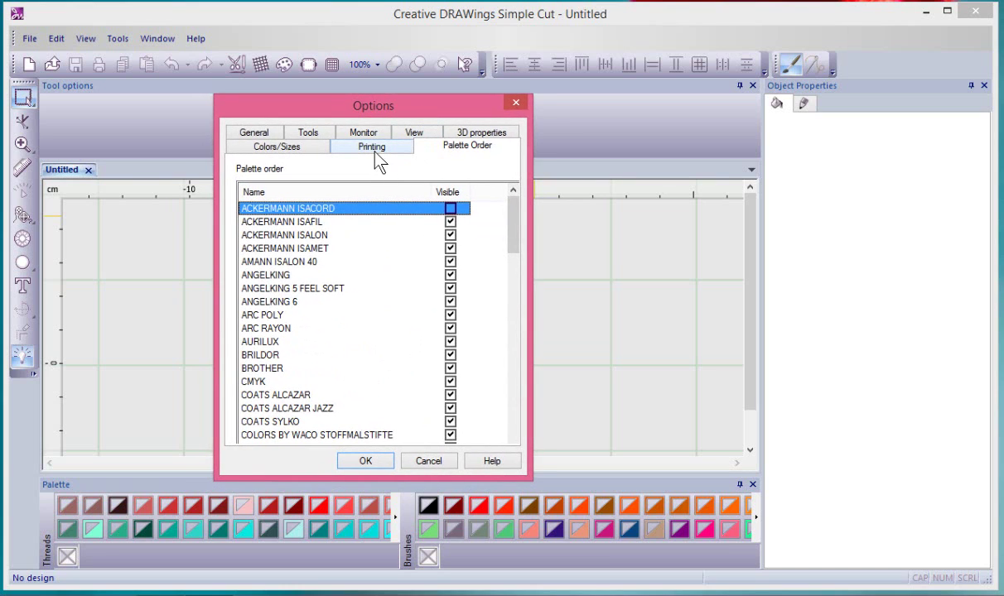